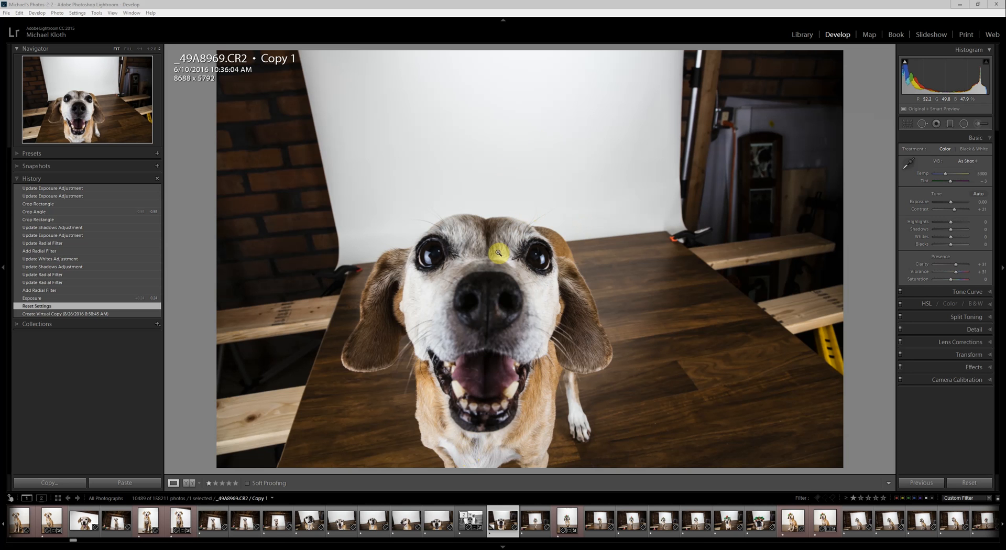
Check the dog's eye at 1:1 zoom and restore the edited photo from the most recent Update Exposure Adjustment history state.
click(529, 243)
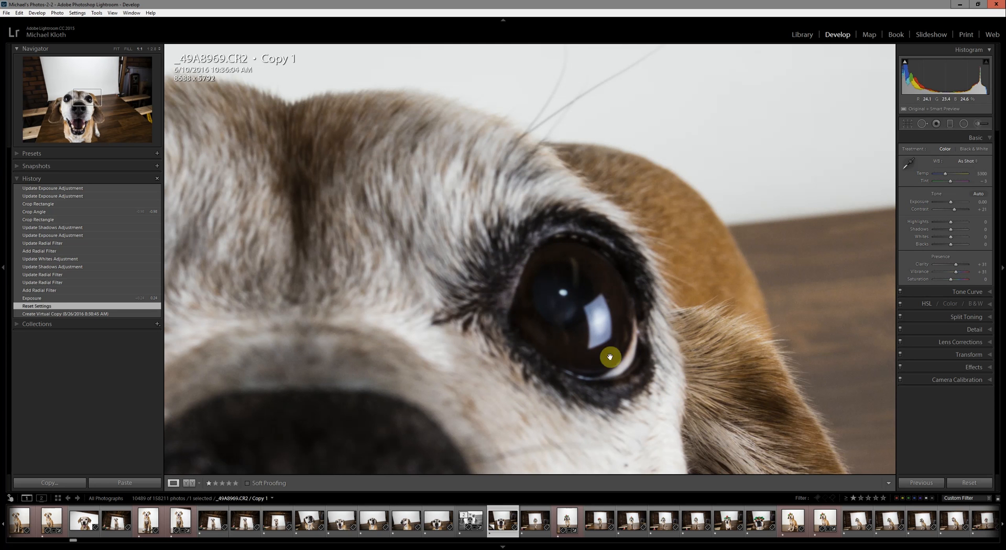
click(413, 350)
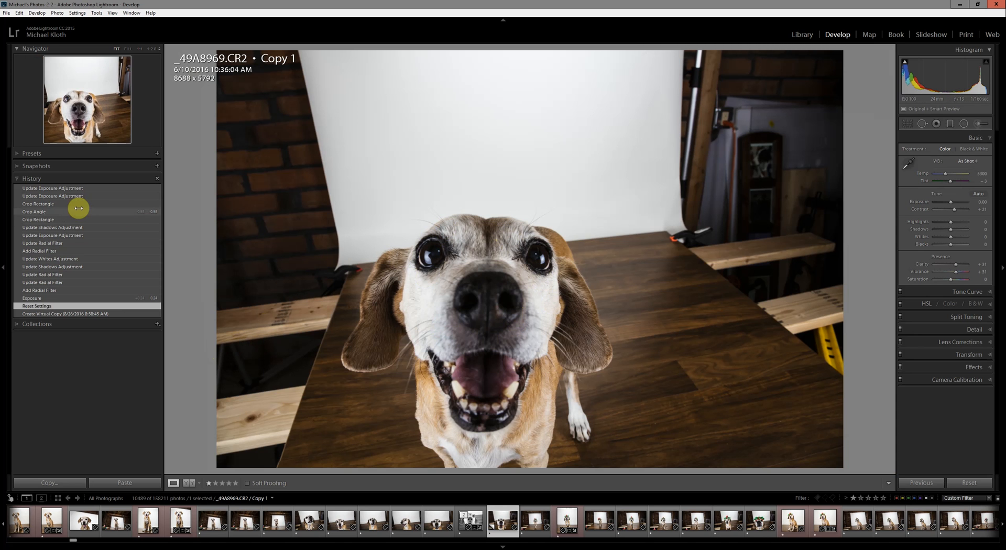
click(77, 188)
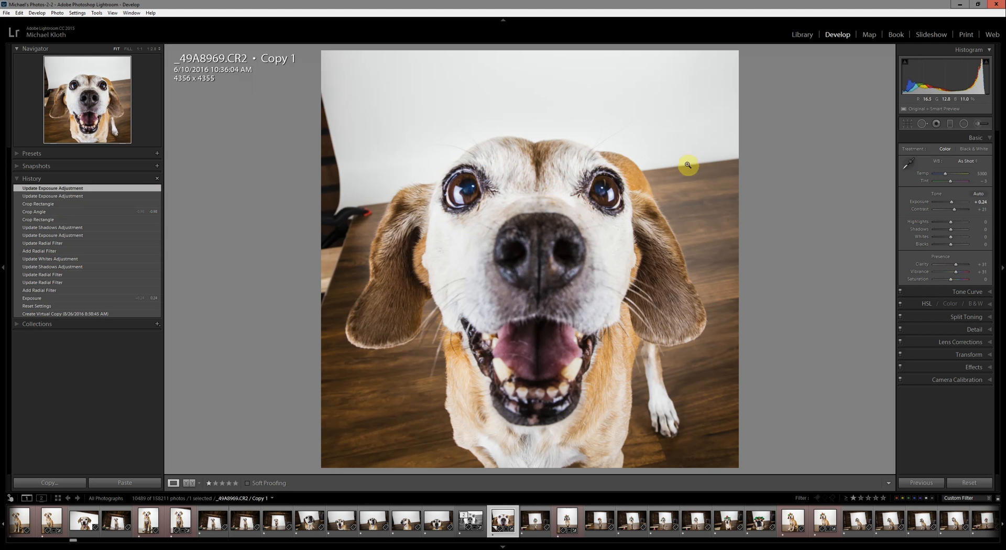
Change the existing radial filter over the dog's eyes to the Iris Enhance effect and raise its exposure to 1.52.
click(966, 128)
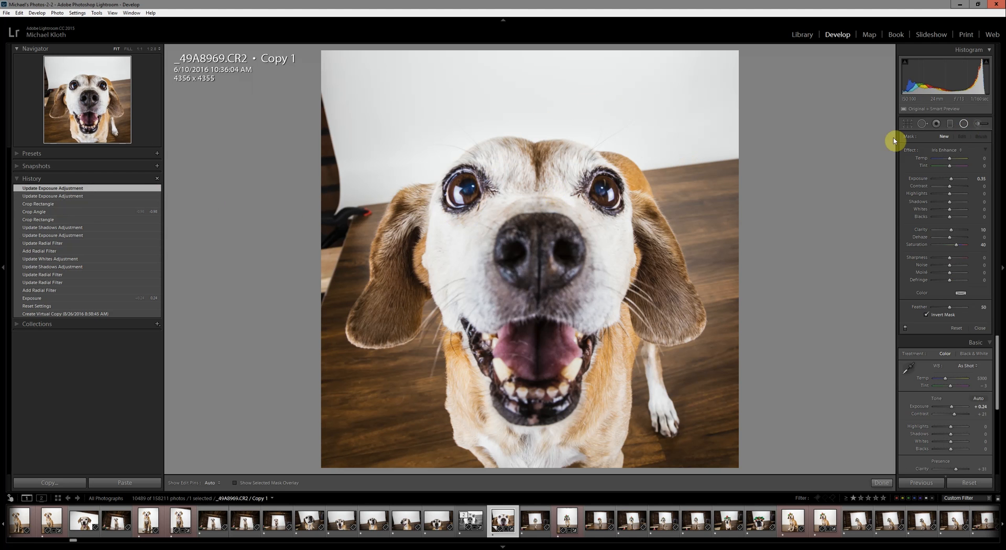
click(528, 184)
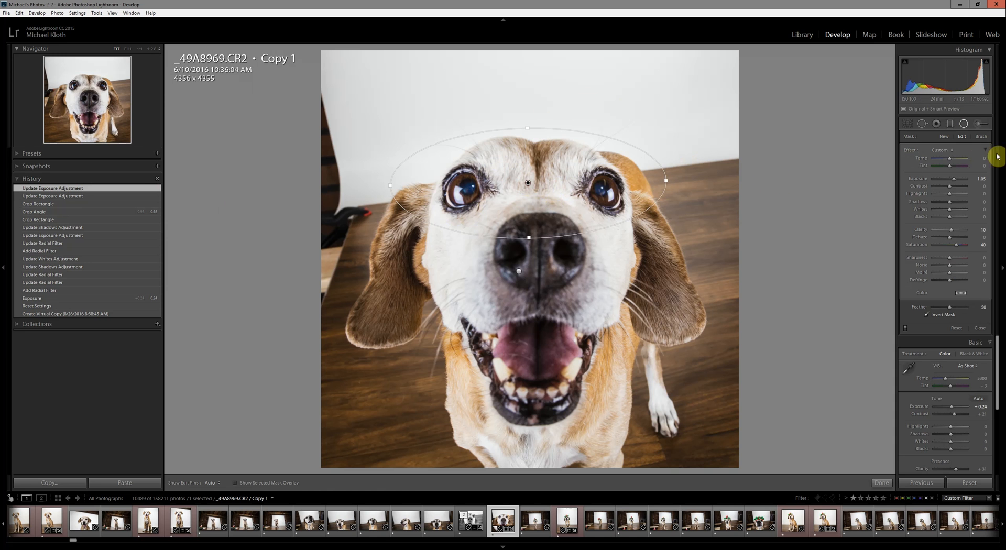
click(945, 150)
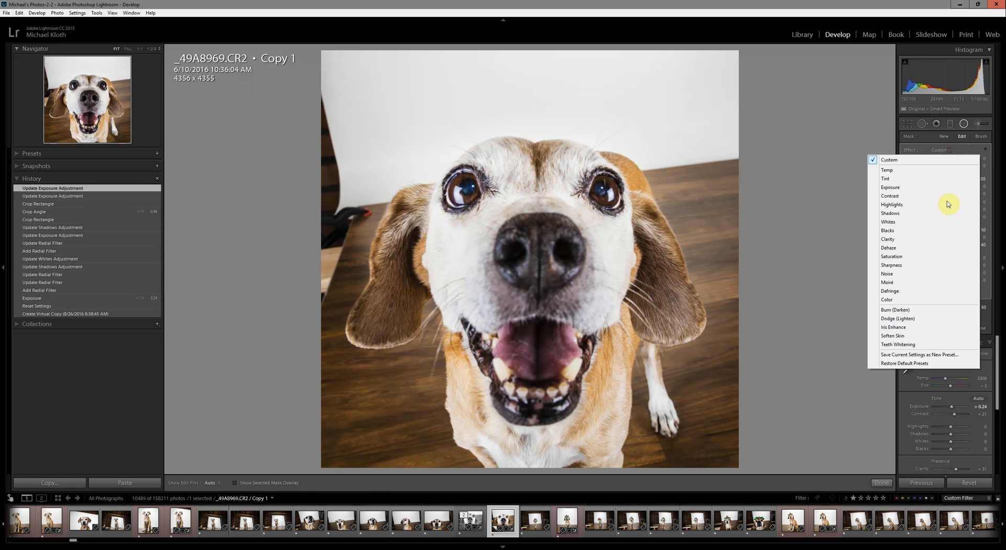
click(915, 327)
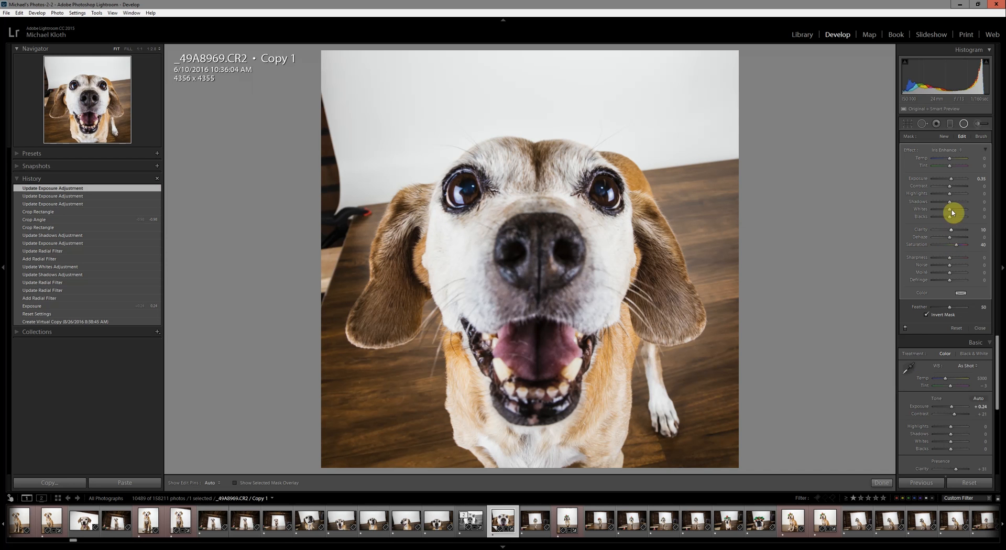
drag(955, 182, 958, 182)
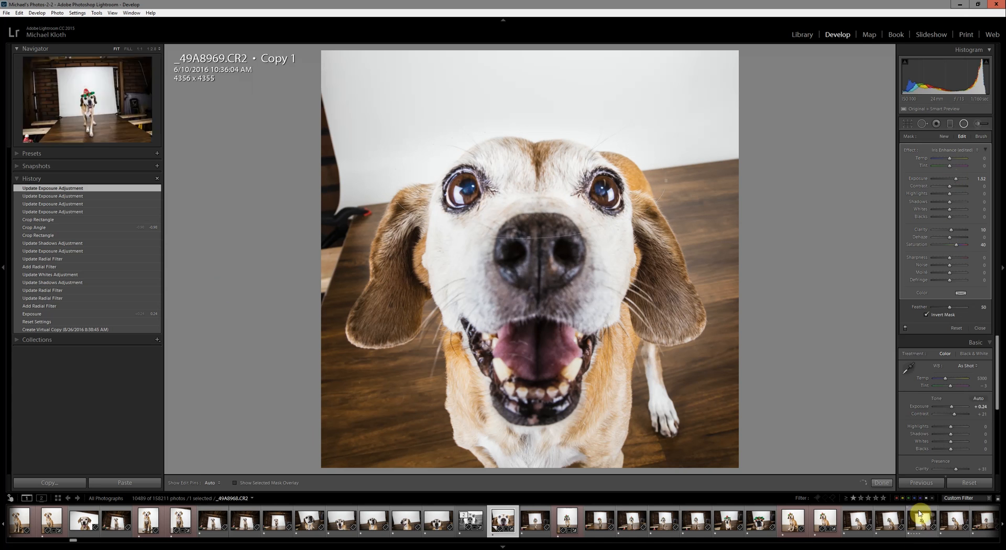
click(891, 484)
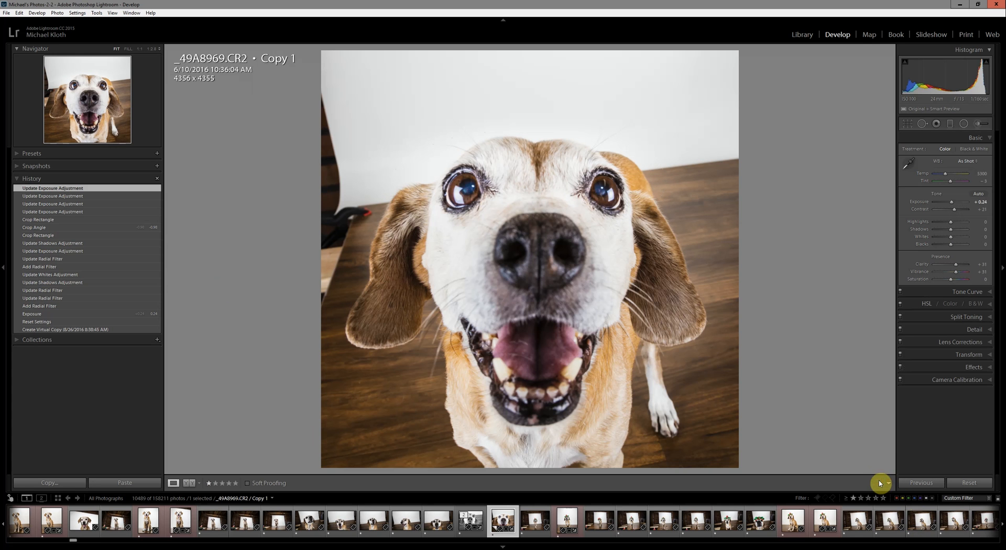
Open the photo as a smart object in Photoshop and run the "sharpen & contrast" action on it.
right_click(582, 240)
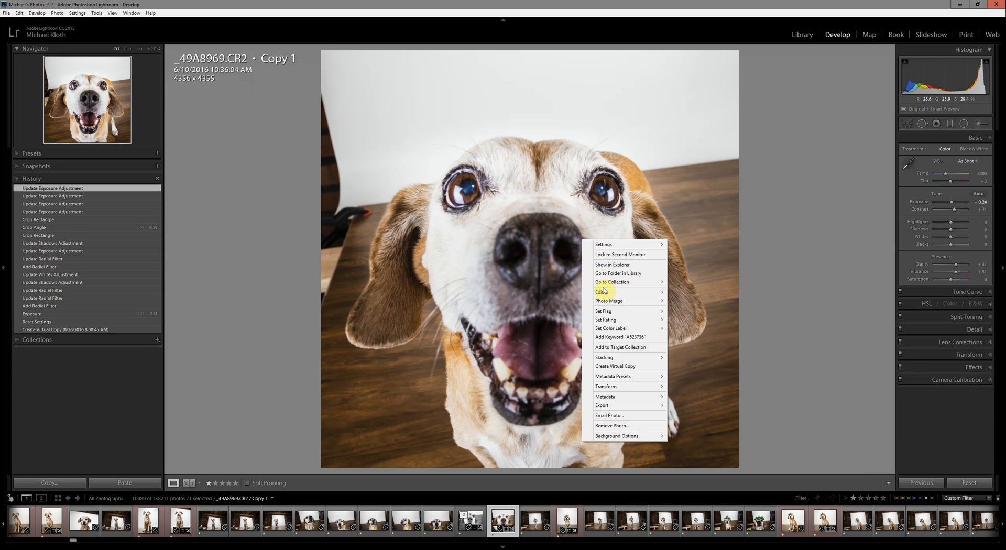
mouse_move(605, 295)
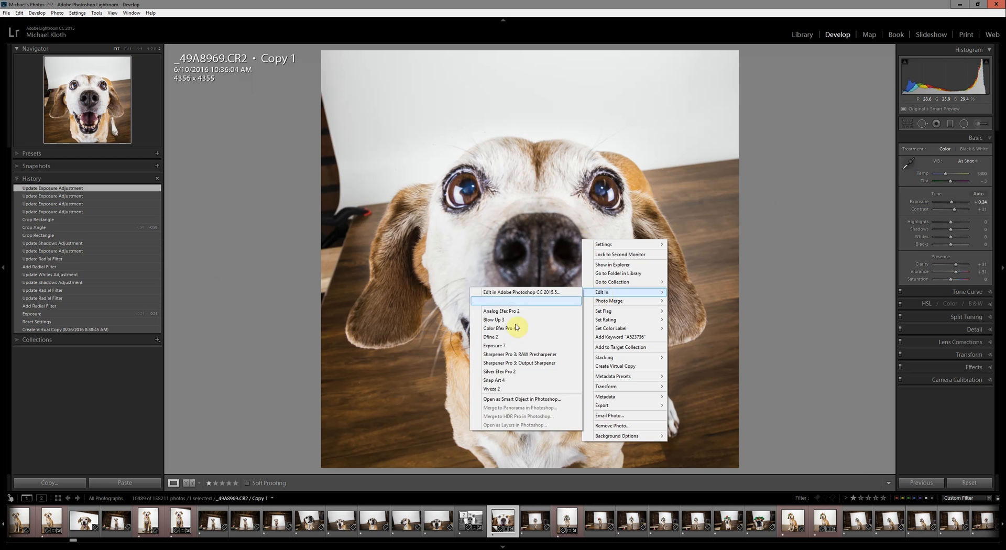
click(502, 400)
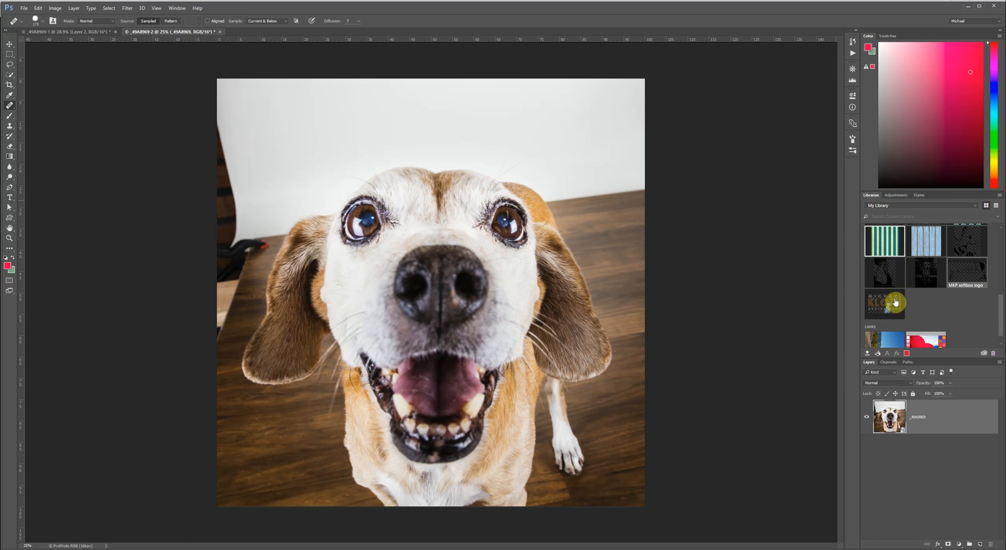
click(853, 53)
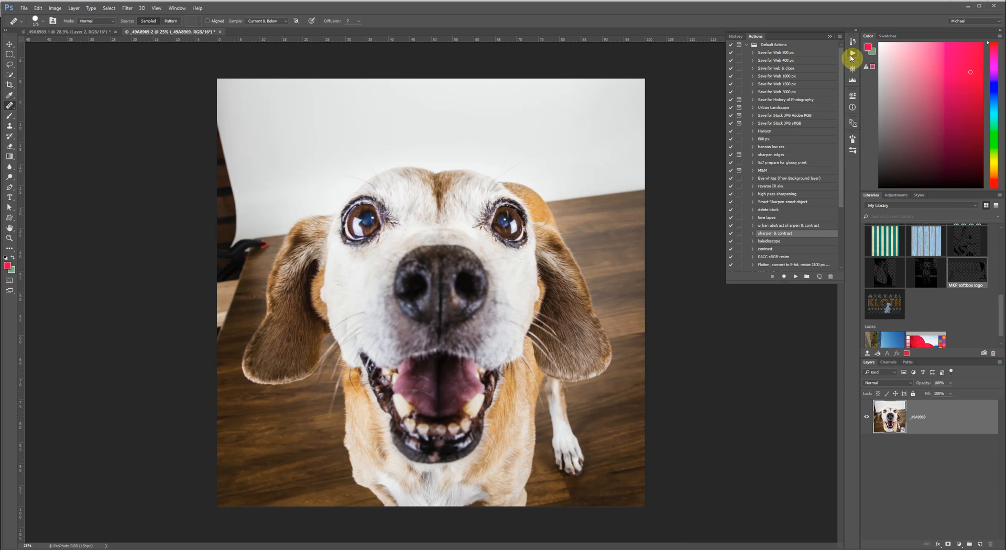
click(795, 278)
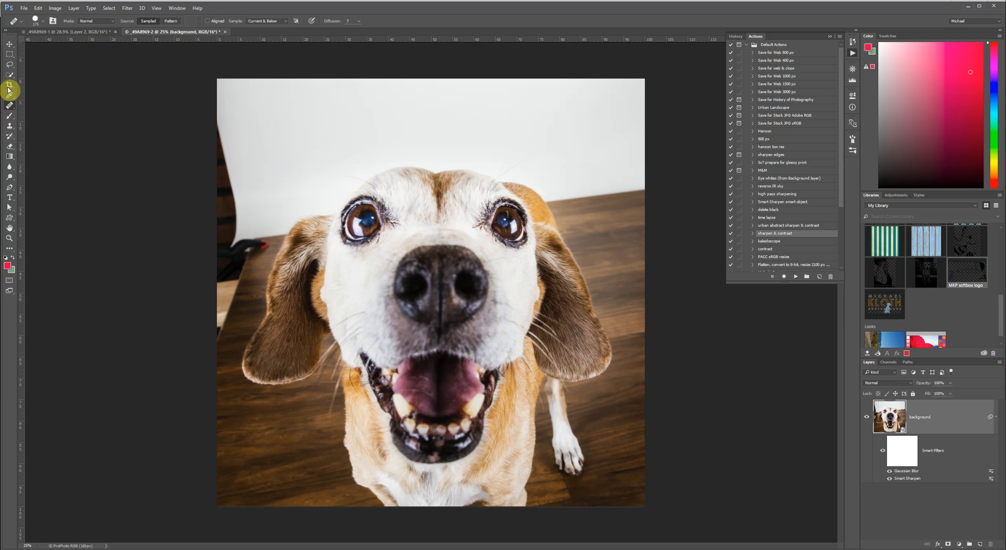
Copy a lassoed area around both of the dog's eyes to a new layer and set its blend mode to Overlay.
click(9, 67)
mouse_move(349, 167)
mouse_down()
mouse_move(299, 260)
mouse_move(411, 226)
mouse_up()
mouse_move(487, 260)
mouse_down()
mouse_move(558, 243)
mouse_move(562, 194)
mouse_move(527, 154)
mouse_move(443, 151)
mouse_up()
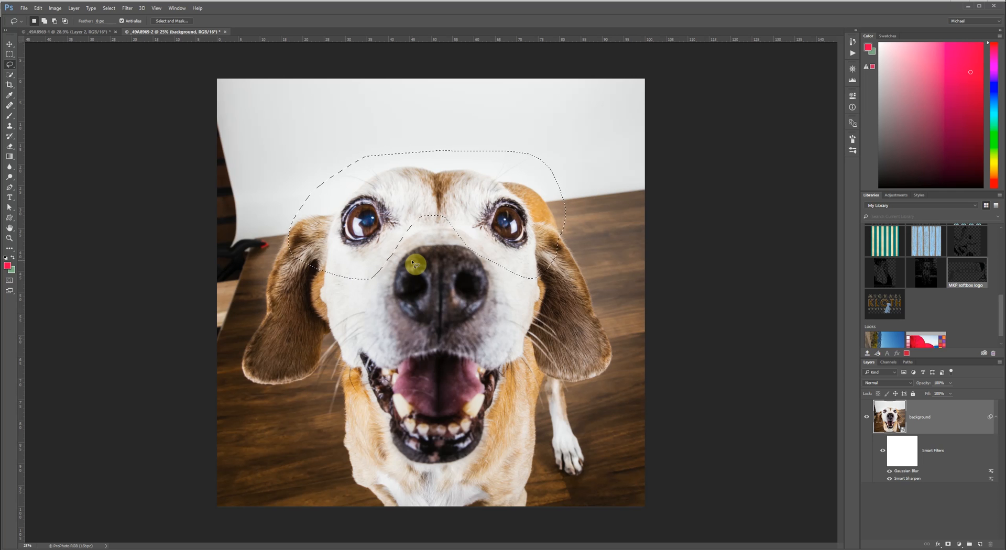
key(ctrl+j)
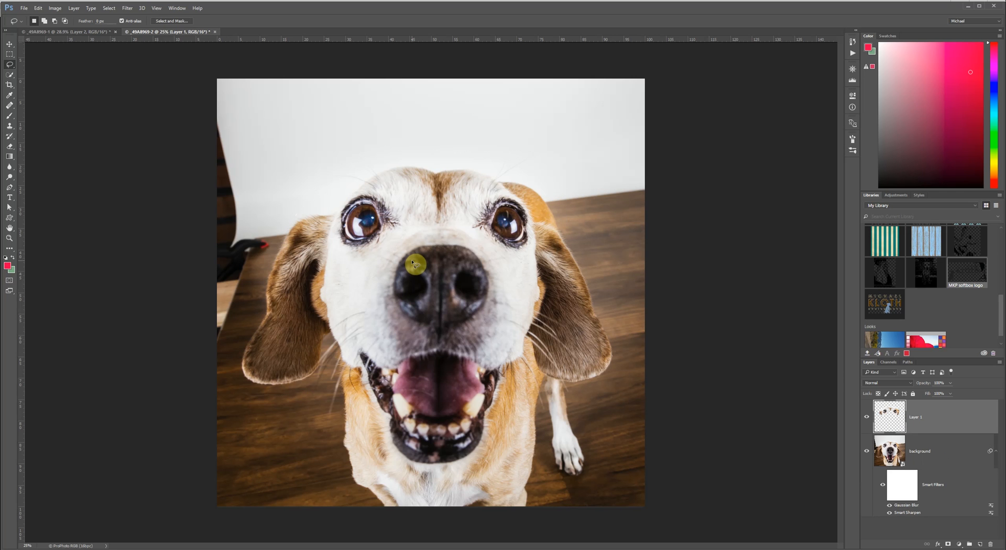
click(876, 386)
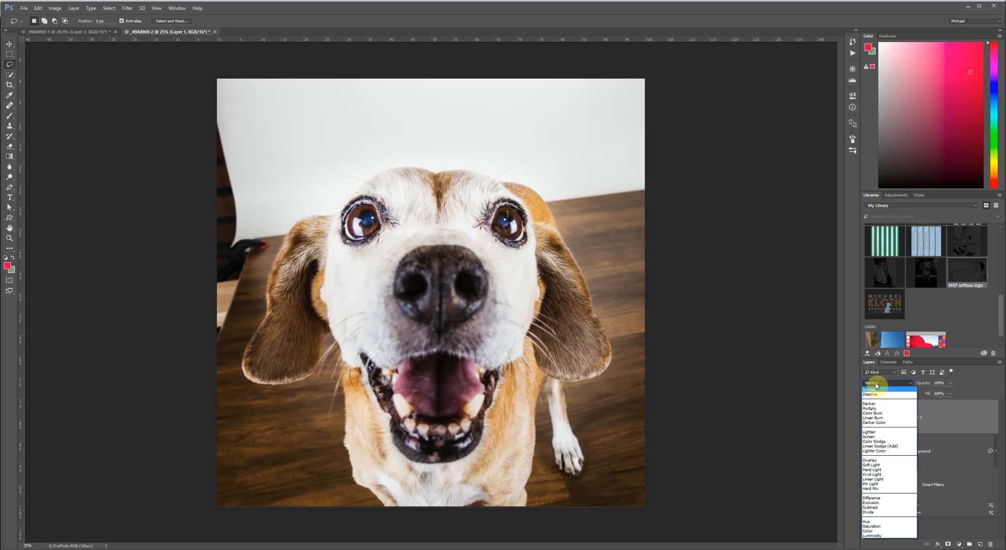
click(878, 461)
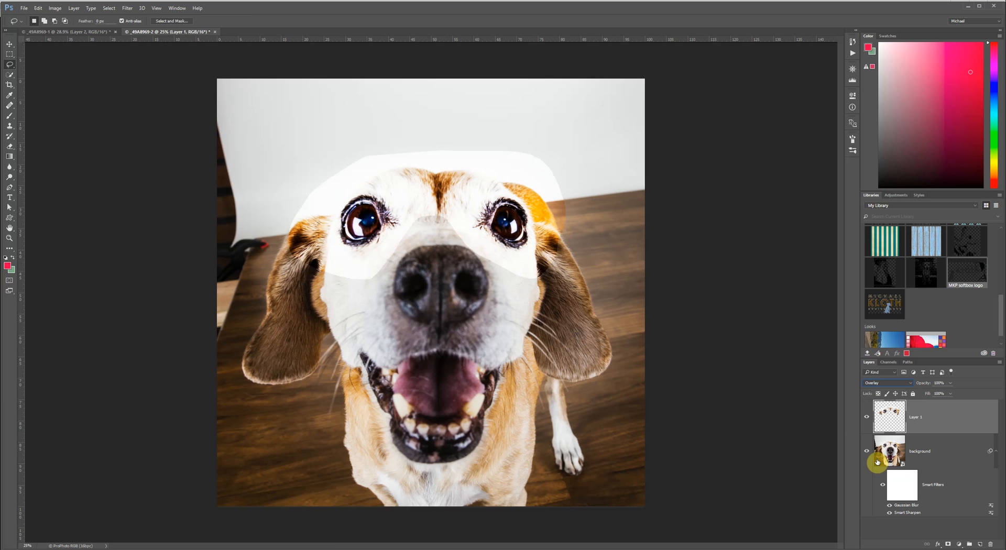
key(ctrl+1)
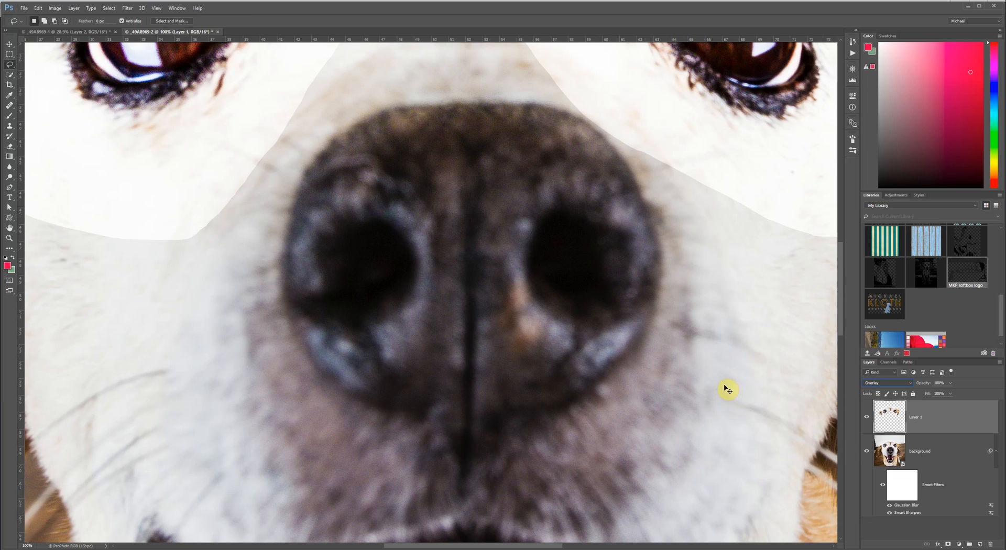
key(ctrl+minus)
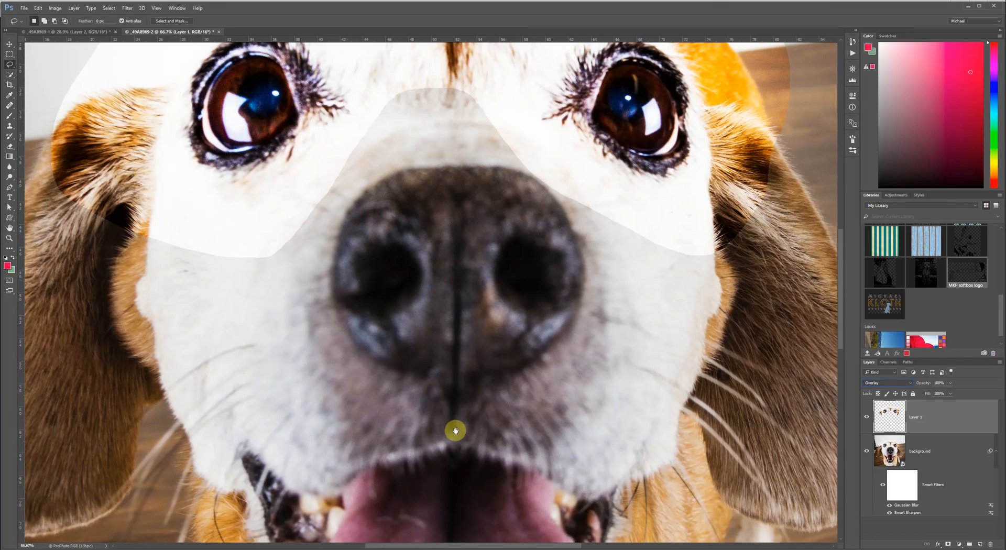
scroll(456, 427, up, 3)
scroll(393, 331, up, 1)
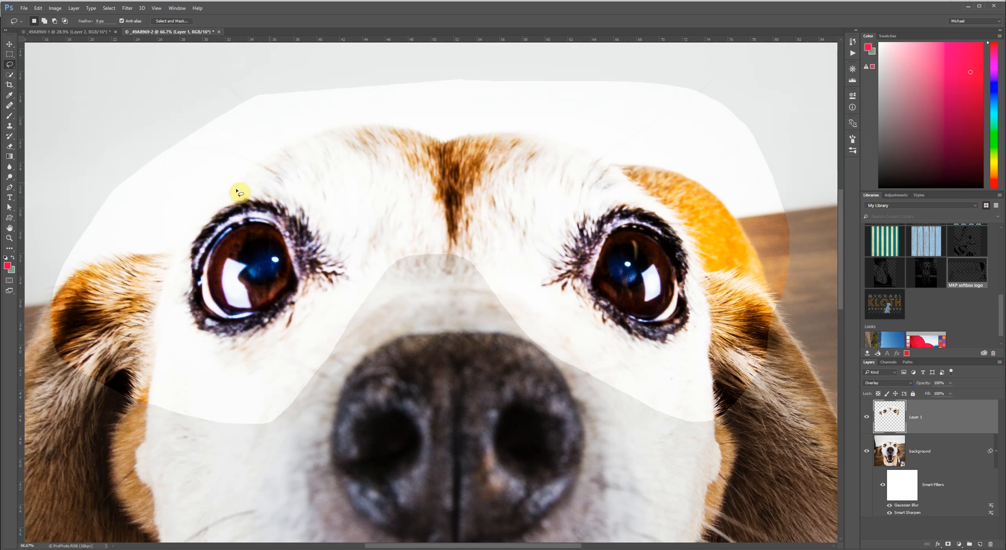
click(126, 9)
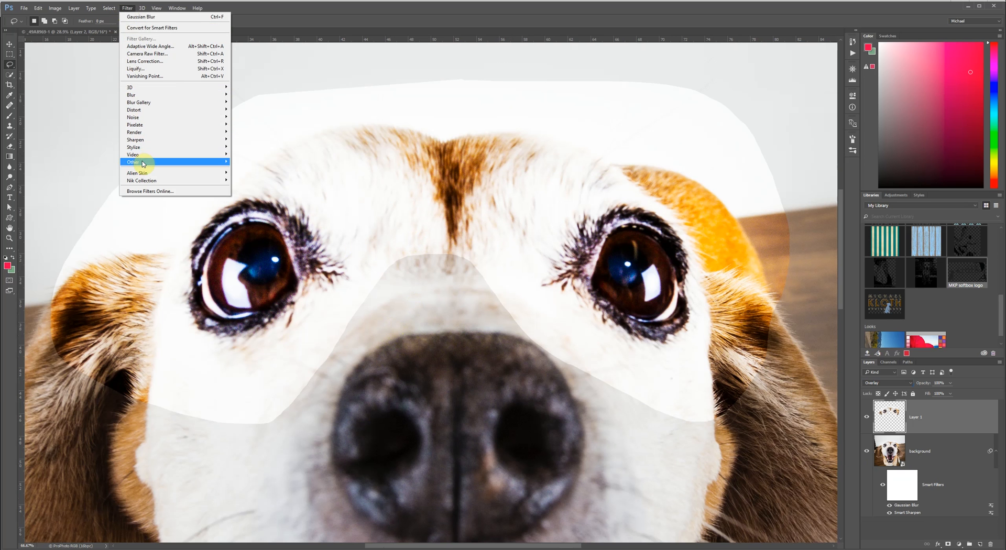
mouse_move(142, 163)
click(101, 170)
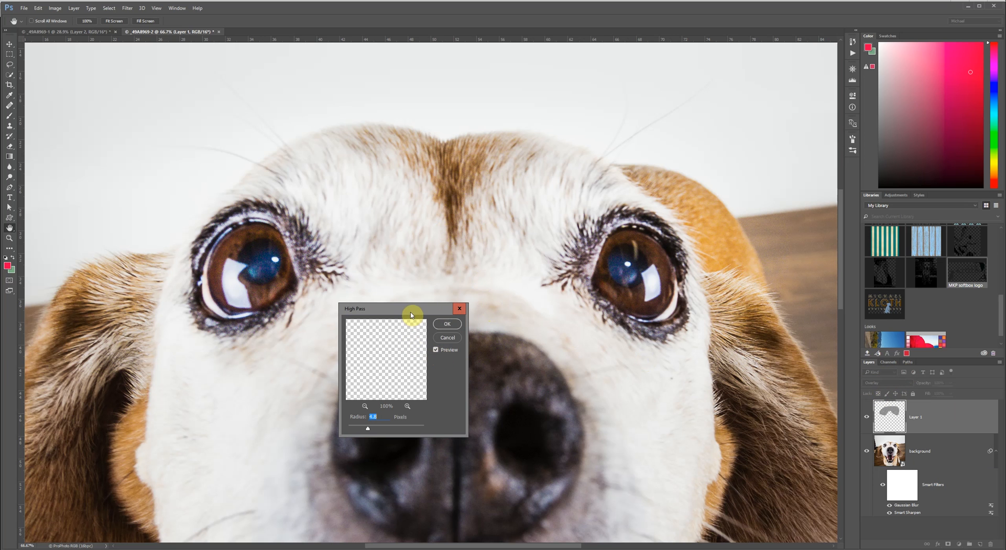
drag(411, 314, 457, 313)
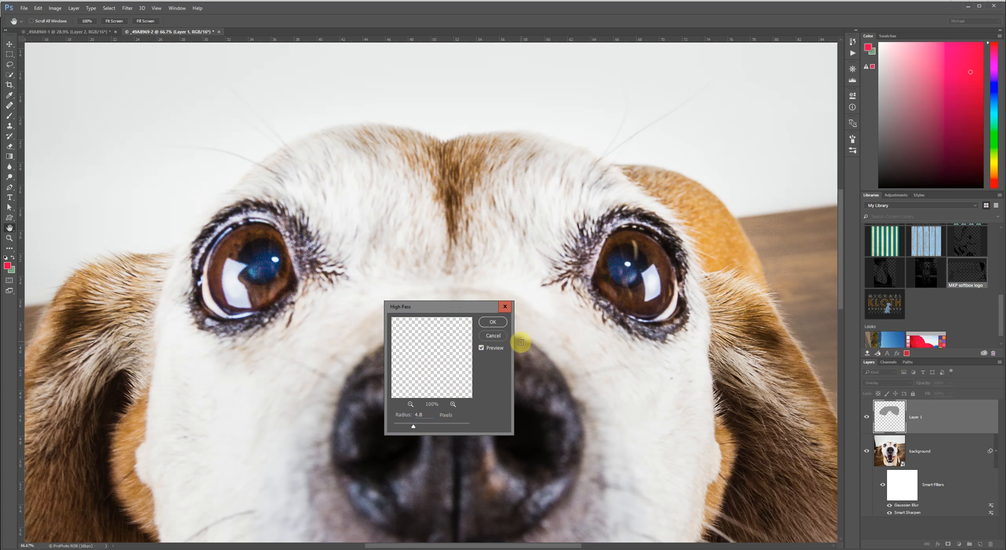
click(493, 323)
Apply a High Pass filter with a 4.6-pixel radius to the eye layer, hiding the background layer while adjusting it.
click(866, 454)
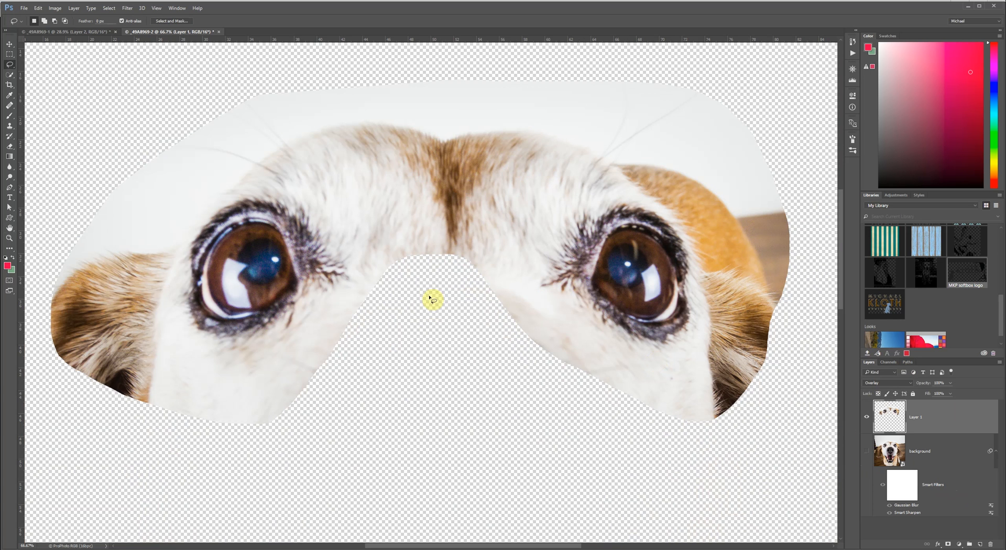
click(127, 8)
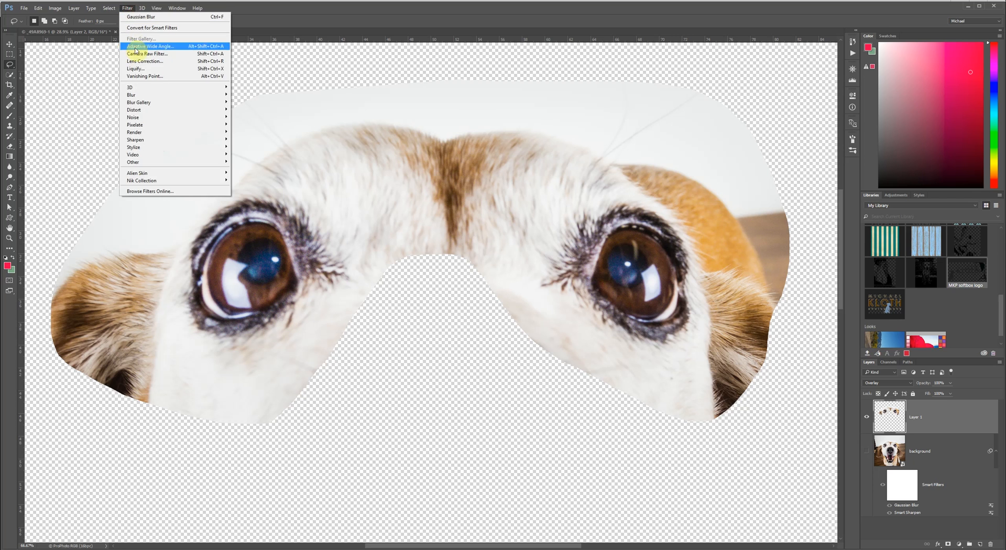
mouse_move(173, 162)
click(102, 174)
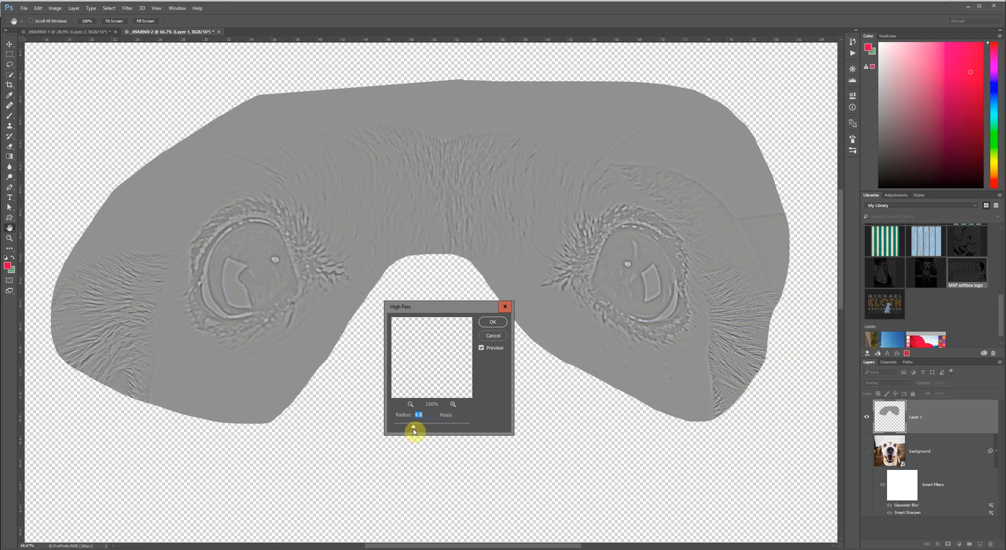
mouse_move(415, 429)
mouse_down()
mouse_move(437, 429)
mouse_move(420, 431)
mouse_up()
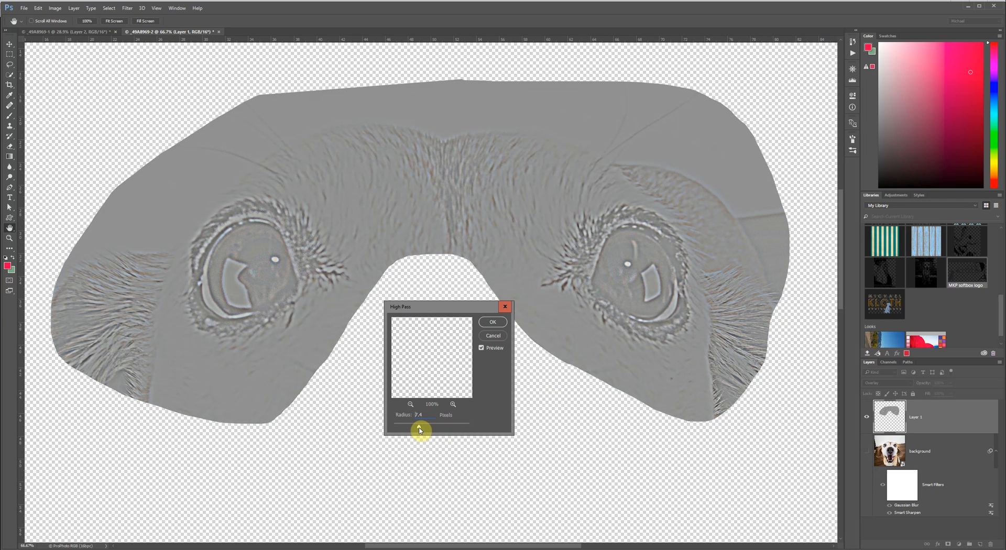
drag(420, 430, 402, 433)
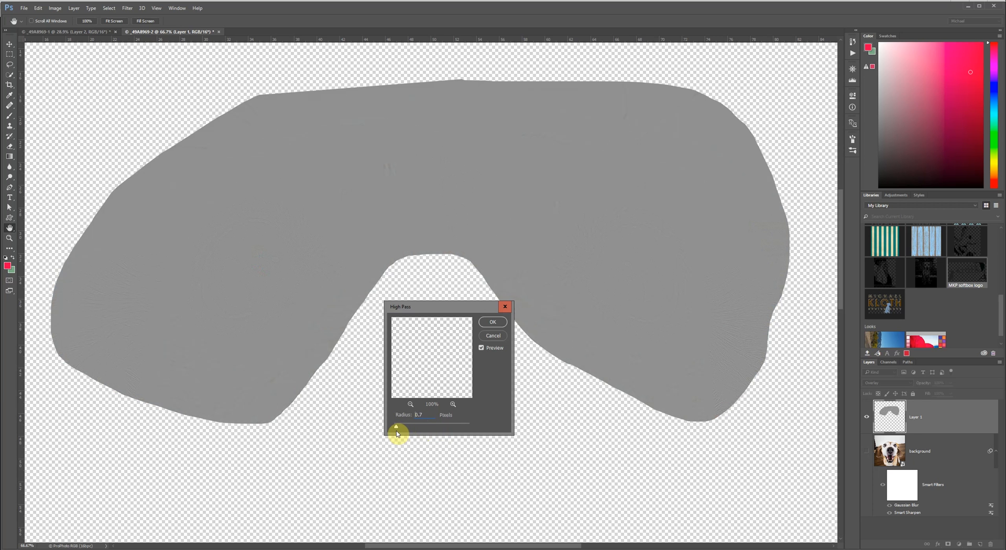
drag(397, 434, 406, 433)
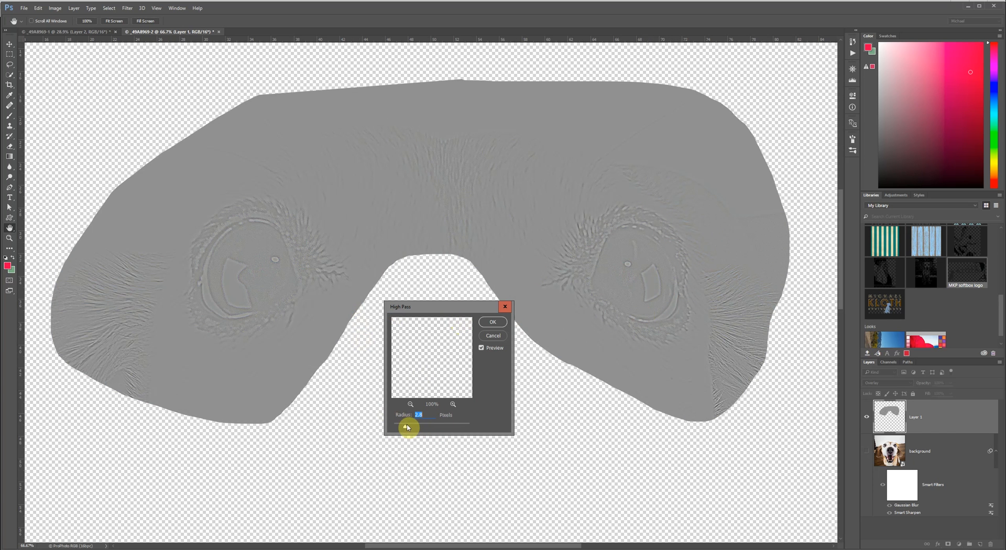
drag(405, 430, 413, 429)
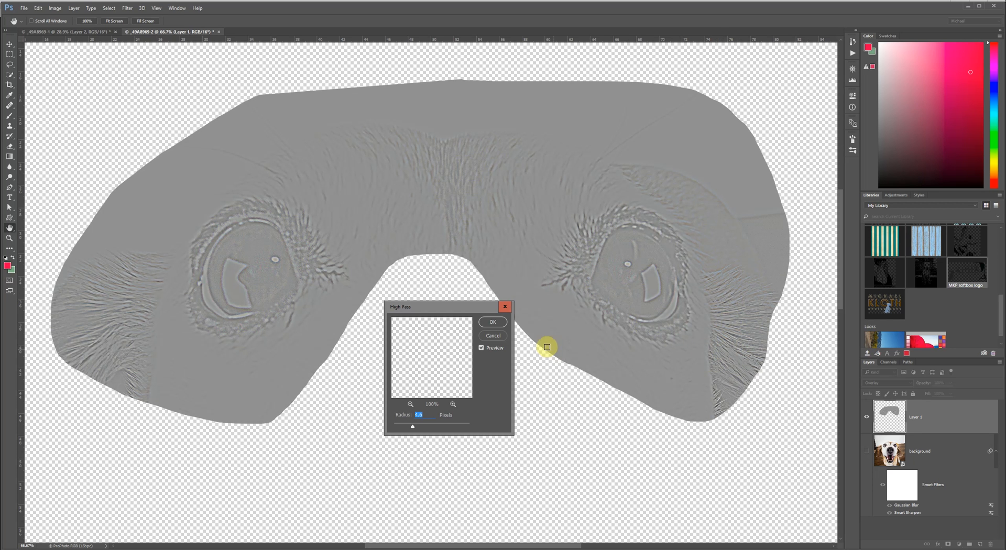
click(494, 323)
click(866, 452)
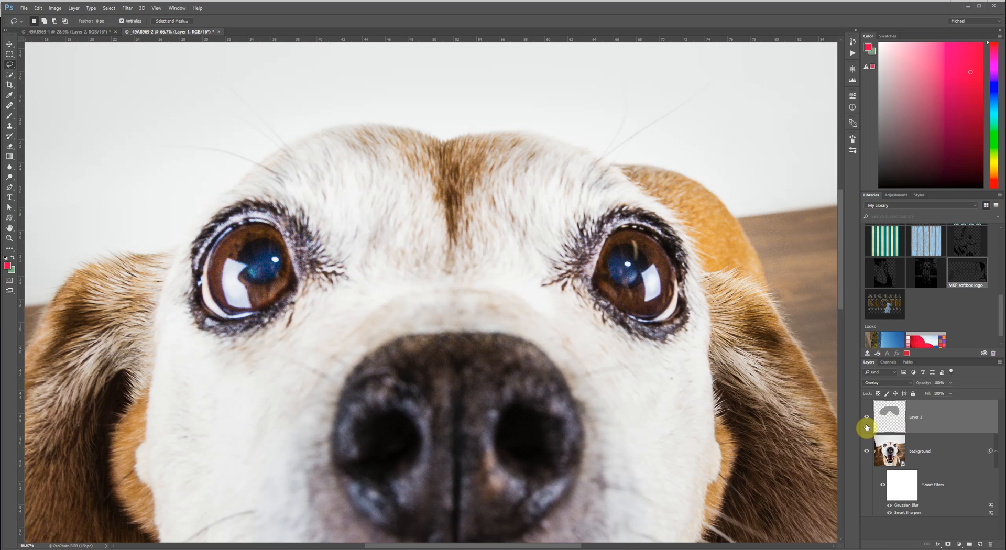
Compare the eyes with and without the High Pass layer by toggling its visibility.
click(867, 418)
click(867, 417)
click(867, 417)
click(867, 418)
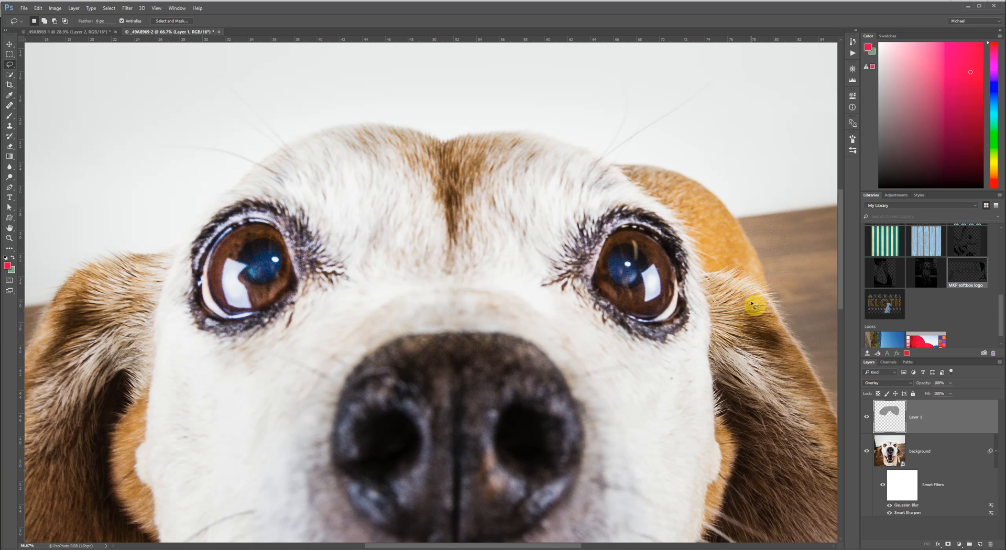
Add a black mask to the High Pass eye layer and paint white over both eyes with a 20% opacity brush.
alt+click(949, 546)
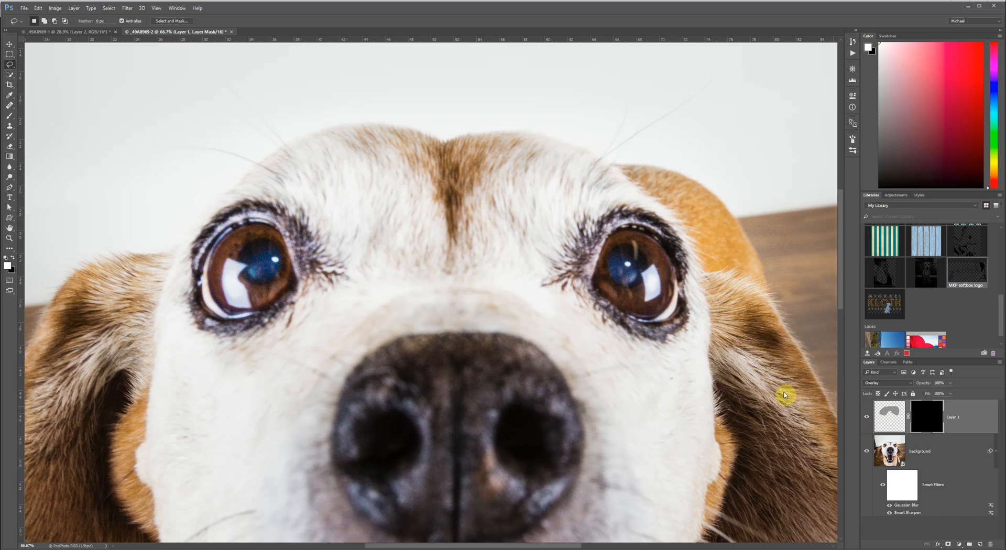
click(9, 118)
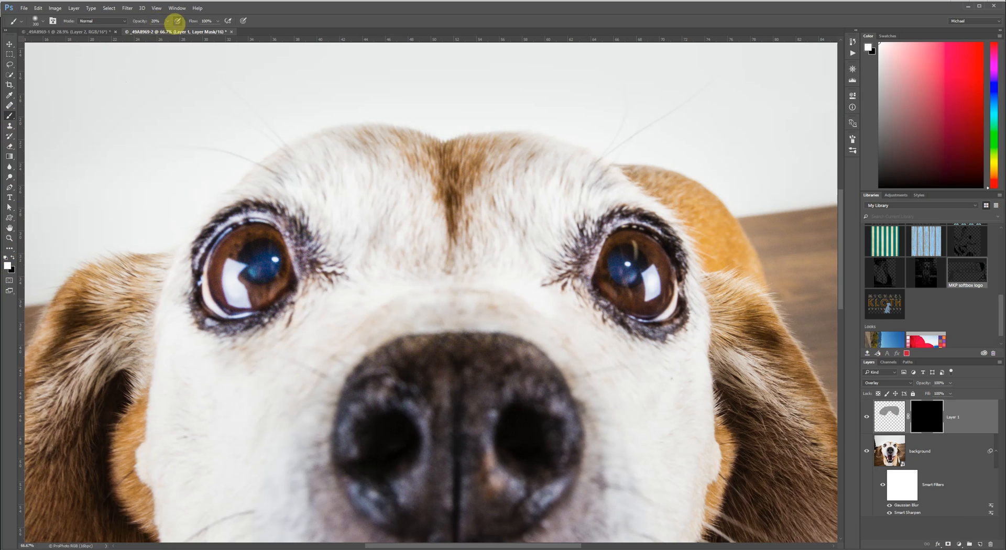
mouse_move(641, 231)
mouse_down()
mouse_move(659, 292)
mouse_move(640, 307)
mouse_move(627, 300)
mouse_move(608, 244)
mouse_move(653, 256)
mouse_move(644, 290)
mouse_up()
mouse_move(287, 265)
mouse_down()
mouse_move(274, 278)
mouse_move(278, 259)
mouse_move(265, 230)
mouse_move(216, 264)
mouse_move(229, 296)
mouse_move(272, 267)
mouse_move(272, 250)
mouse_move(229, 252)
mouse_move(231, 297)
mouse_move(276, 273)
mouse_move(278, 261)
mouse_move(263, 238)
mouse_move(212, 265)
mouse_move(246, 297)
mouse_move(264, 229)
mouse_up()
mouse_move(638, 309)
mouse_down()
mouse_move(620, 241)
mouse_move(649, 257)
mouse_move(649, 273)
mouse_move(644, 244)
mouse_move(670, 281)
mouse_move(632, 306)
mouse_move(613, 289)
mouse_move(624, 246)
mouse_move(638, 283)
mouse_up()
mouse_move(281, 265)
mouse_down()
mouse_move(251, 231)
mouse_move(213, 267)
mouse_move(229, 299)
mouse_up()
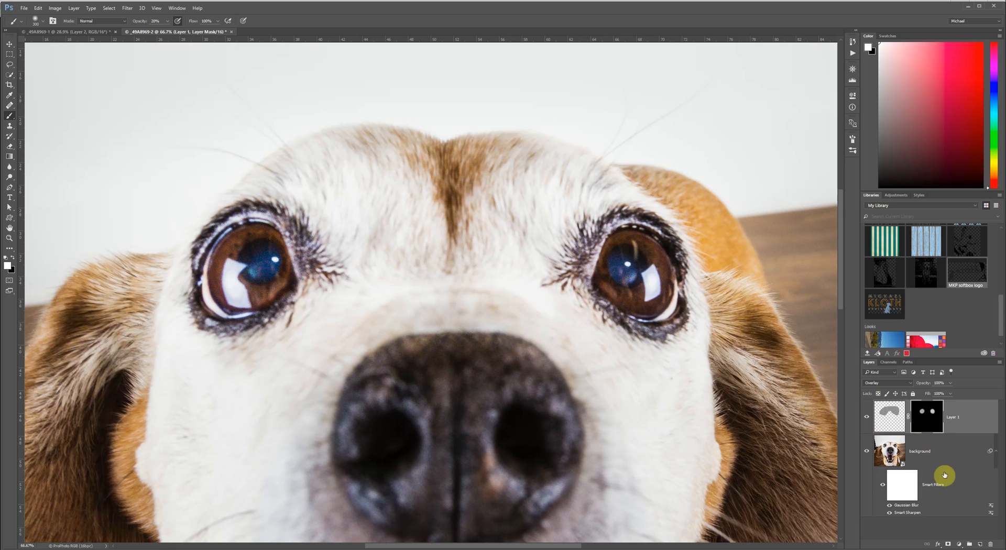
Add a new empty layer above the eye layer and retouch the fur below the left eye with a smaller Healing Brush.
click(980, 545)
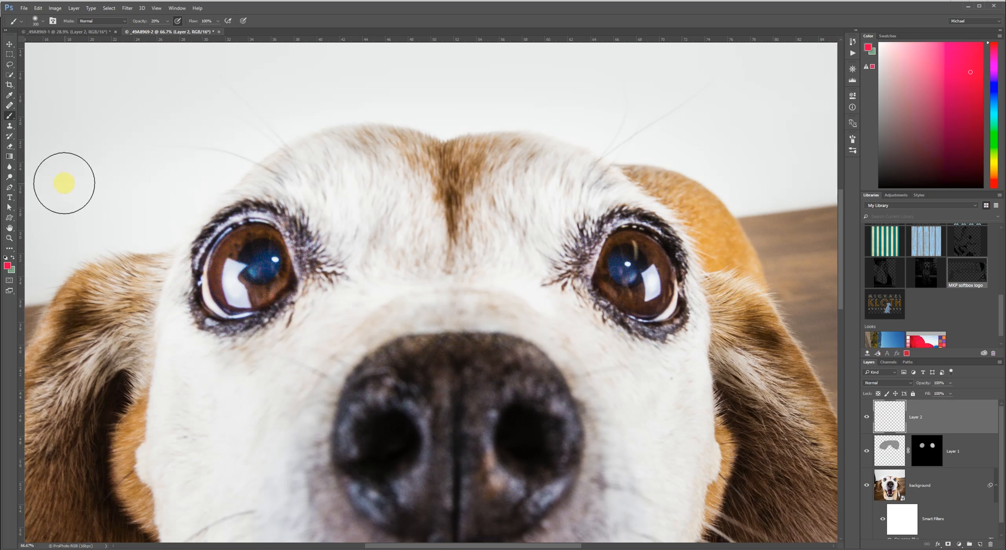
click(10, 105)
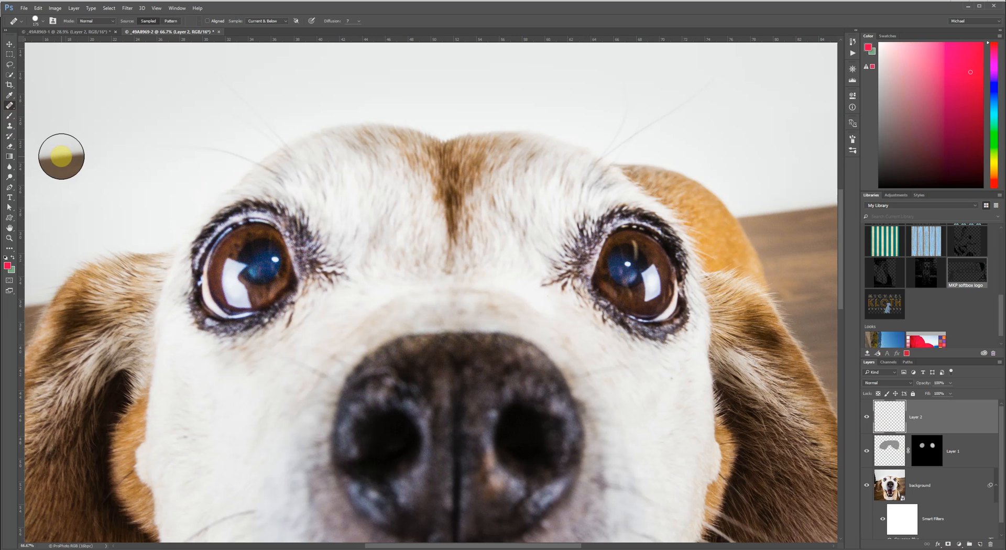
key(bracketleft)
key(bracketleft)
key(bracketleft)
key(bracketleft)
key(bracketleft)
key(bracketleft)
key(bracketleft)
key(bracketleft)
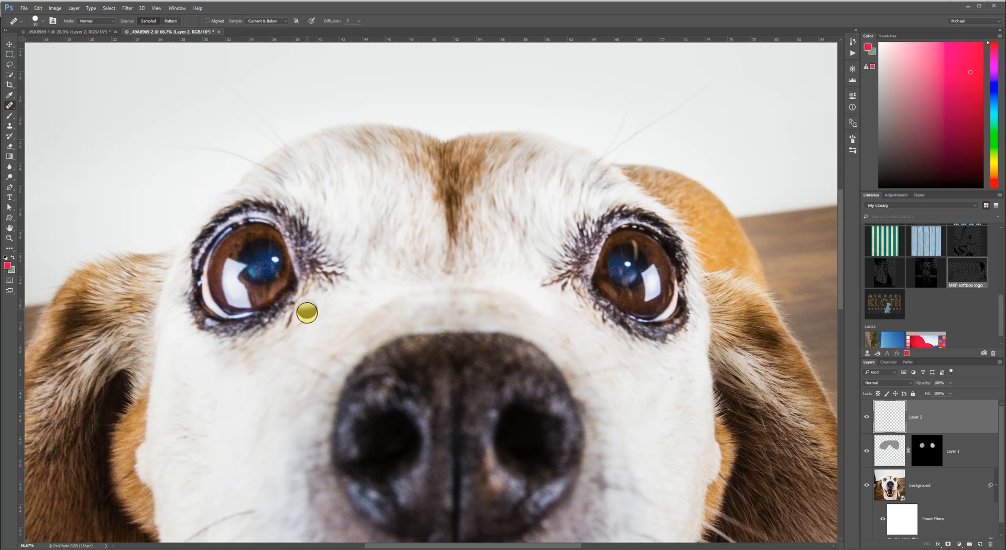
key(bracketleft)
click(296, 329)
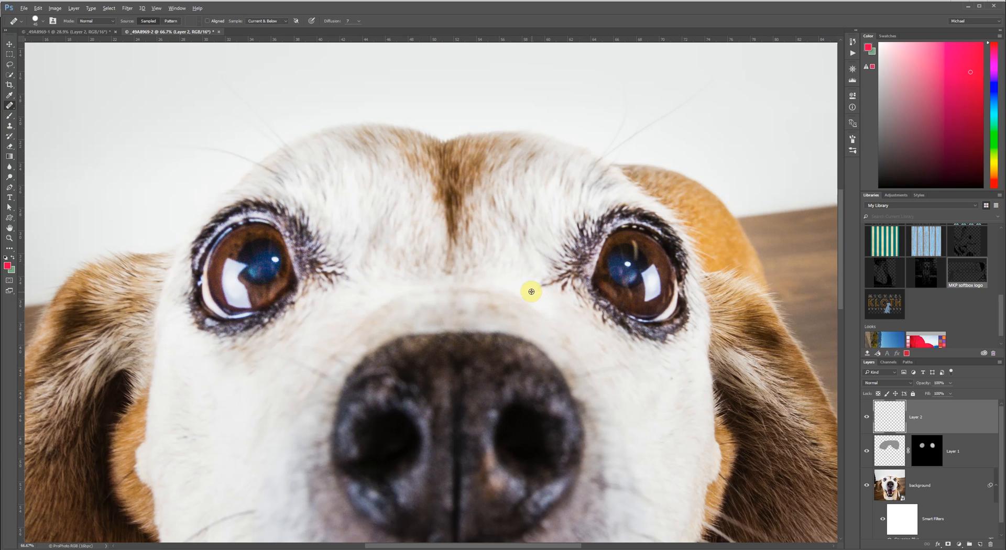
Heal the marks beside the inner corner of the right eye with an even smaller brush, plus a spot in the left eye.
mouse_move(539, 281)
mouse_down()
mouse_move(567, 275)
mouse_move(539, 283)
mouse_up()
key(bracketleft)
key(bracketleft)
mouse_move(561, 270)
mouse_down()
mouse_move(524, 268)
mouse_move(564, 275)
mouse_up()
click(261, 265)
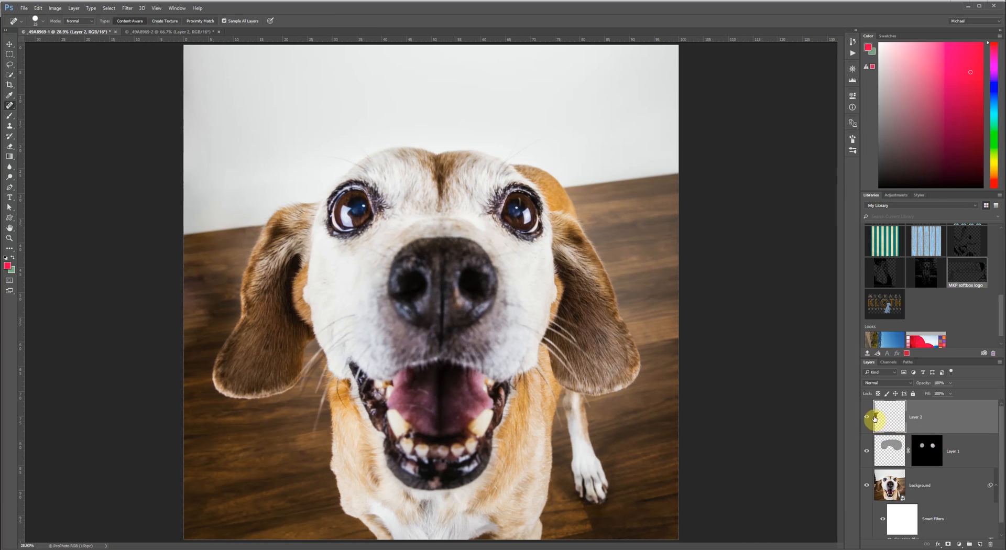
In the first dog photo document, compare the image with and without the background cleanup layer.
click(865, 418)
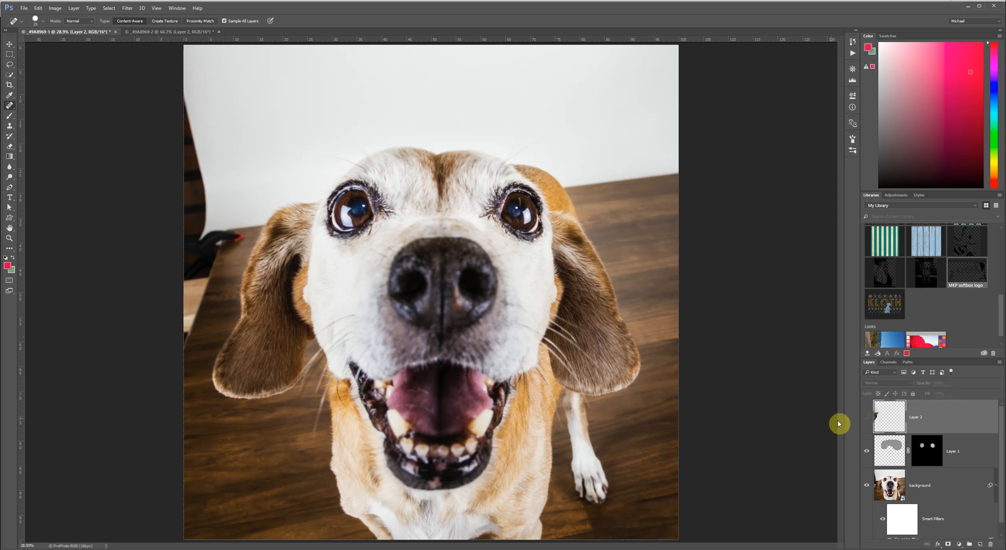
click(866, 420)
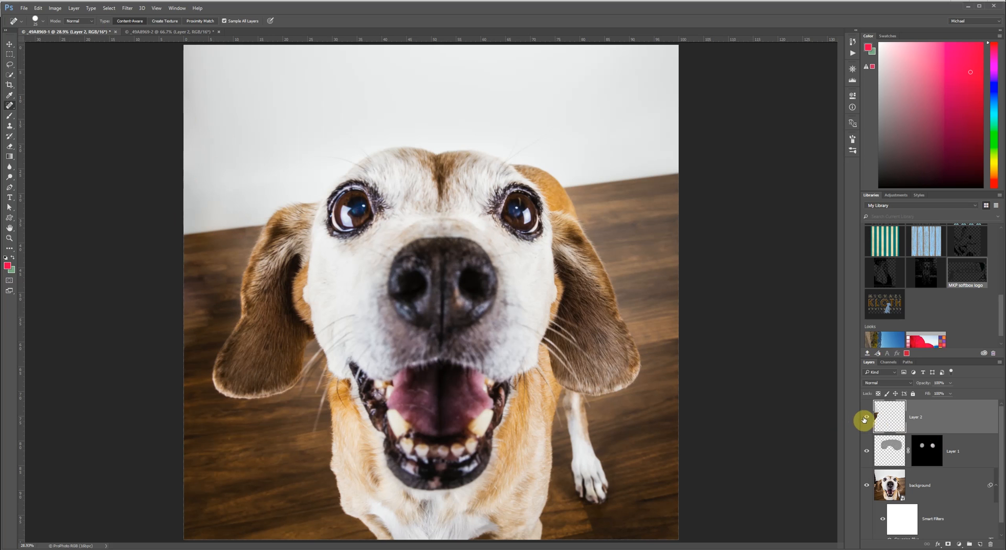